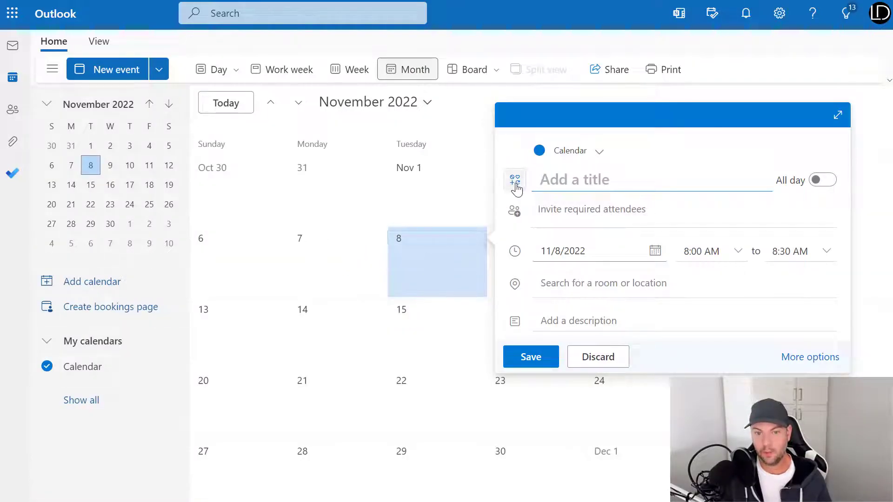
- Give the new November 8 event a medical-kit icon beside its title
click(516, 189)
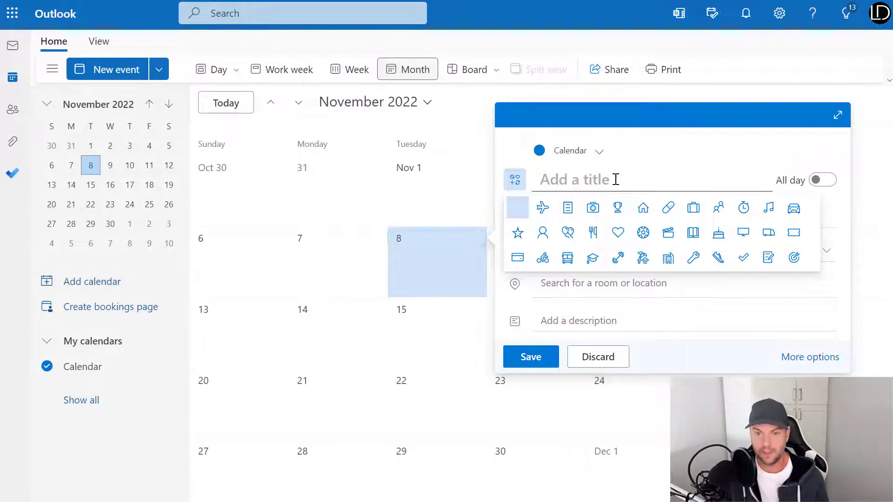
click(625, 180)
click(514, 180)
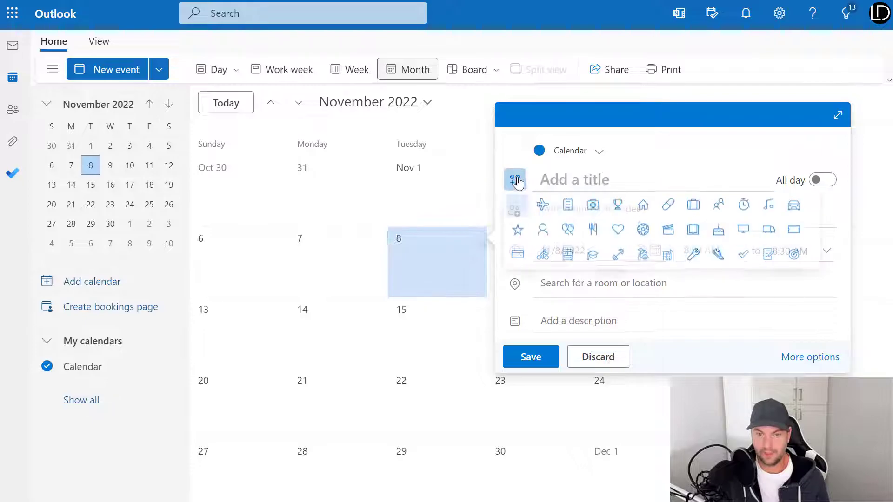
click(592, 207)
- Title the event 'Dr Appointment' and save it at 8 AM
click(627, 181)
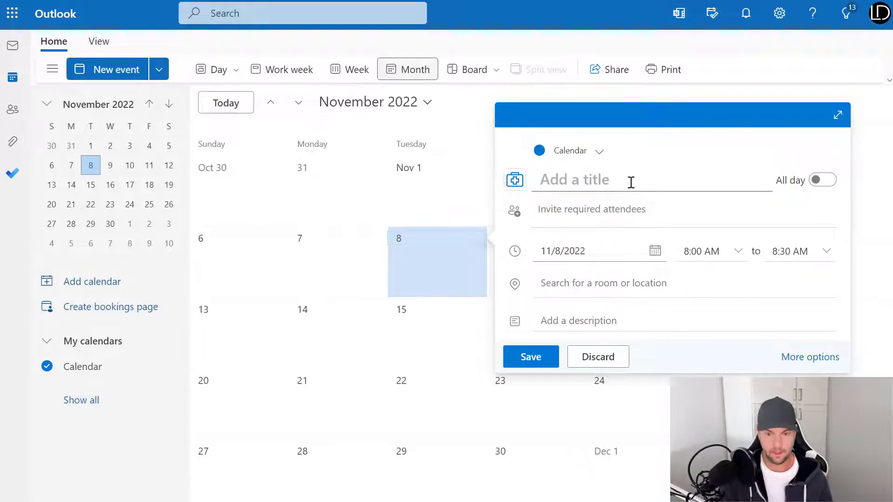
text(M)
key(BackSpace)
text(Dr )
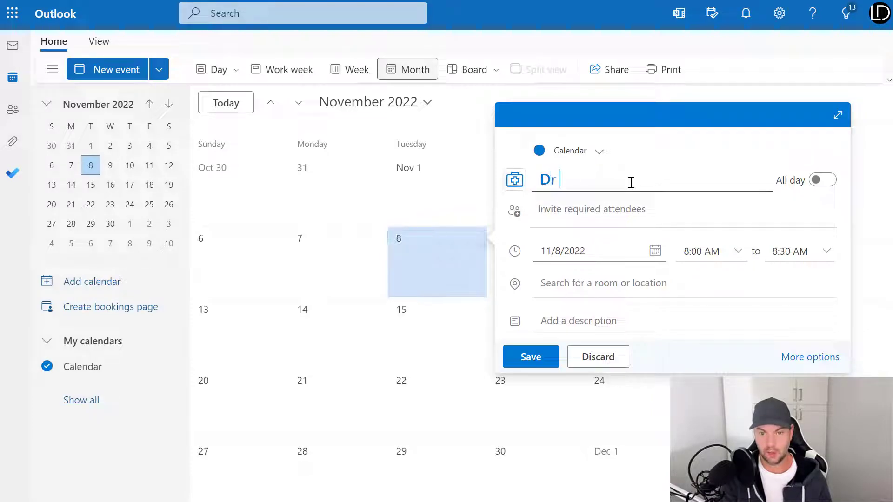
text(Appointment)
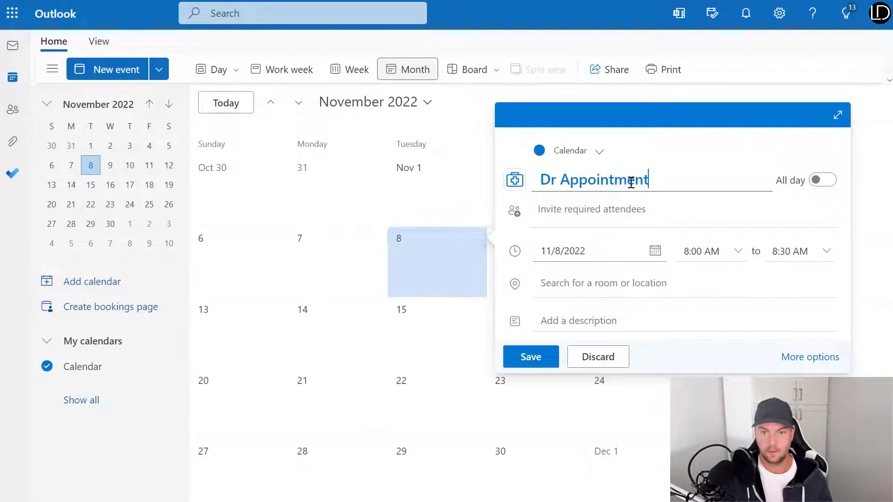
click(528, 359)
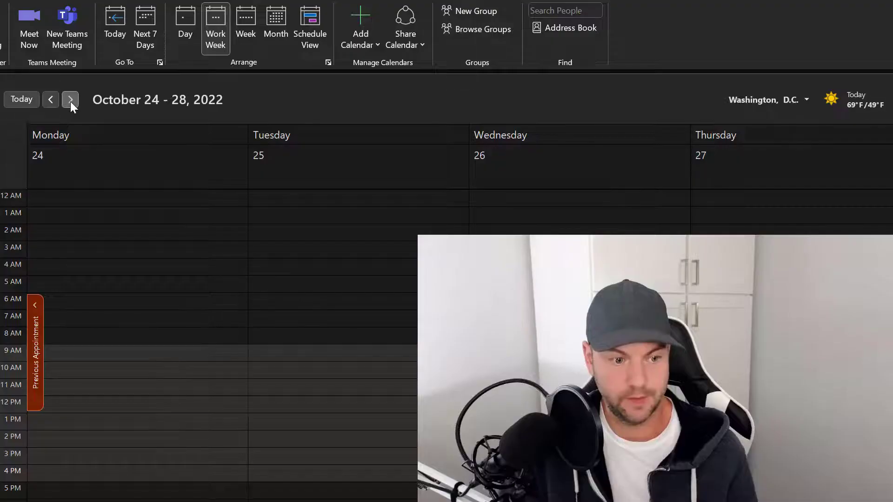
- Advance the desktop calendar to the week of November 7 and open the Dr Appointment event's title
click(70, 99)
click(71, 100)
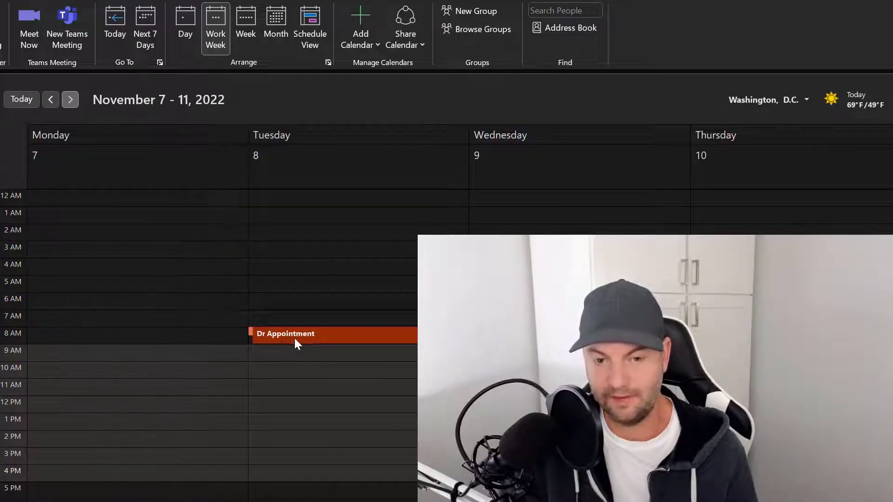
click(332, 338)
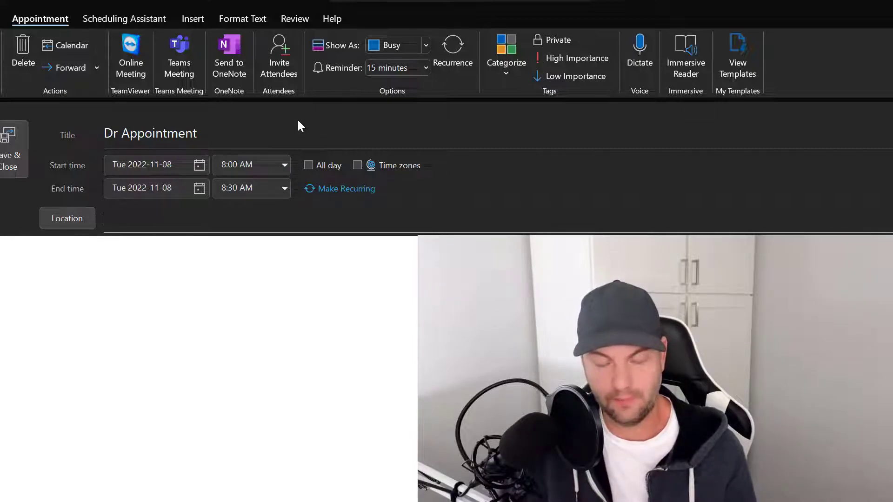
click(105, 133)
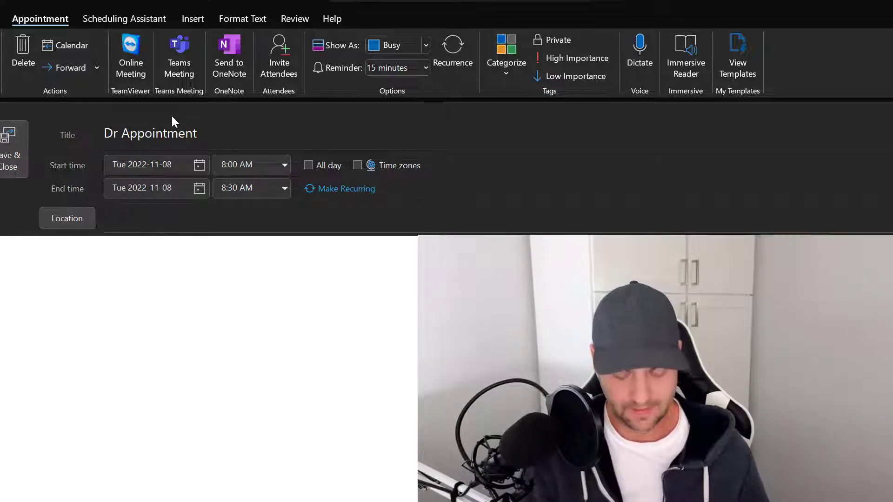
- Insert the hospital emoji, found by searching 'doct', at the start of the title
key(super+period)
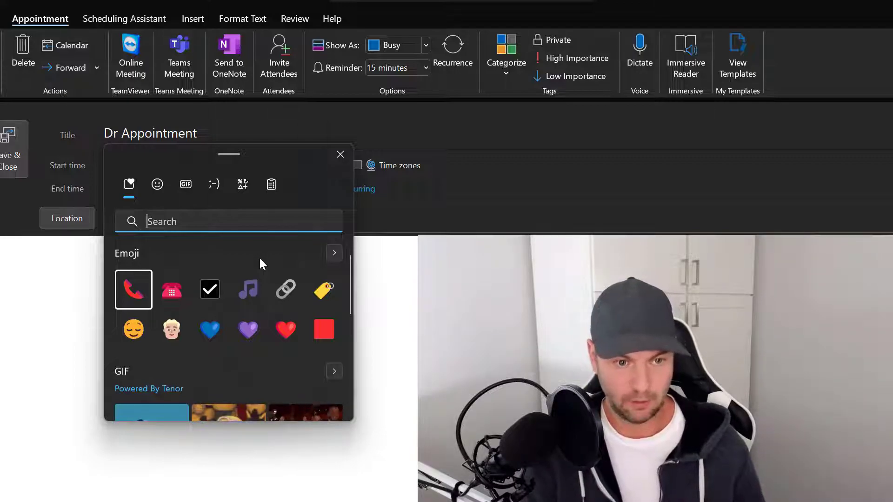
text(do)
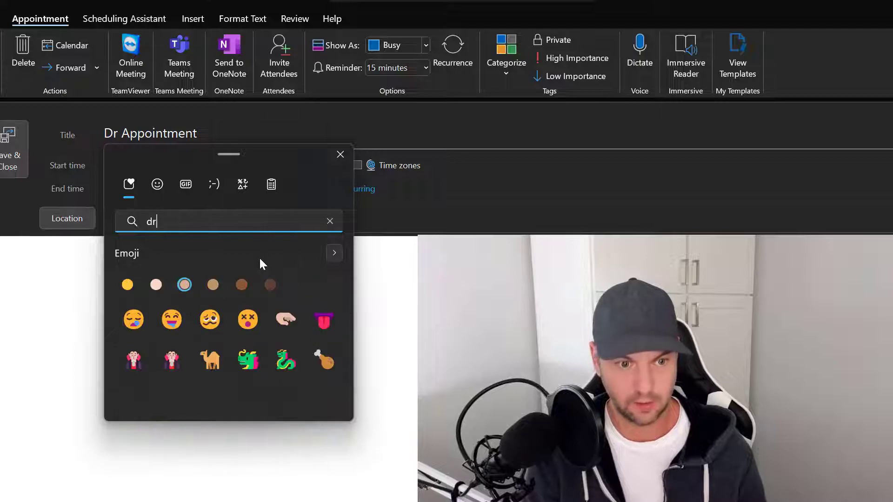
text(ct)
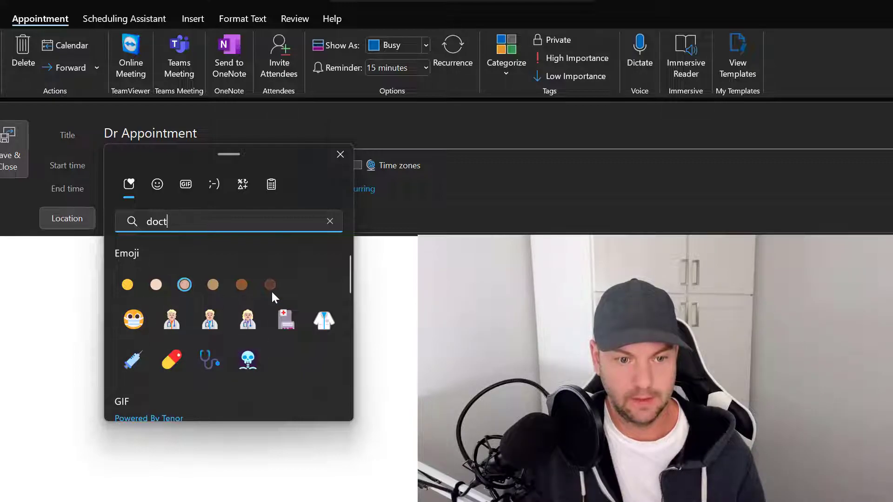
click(286, 319)
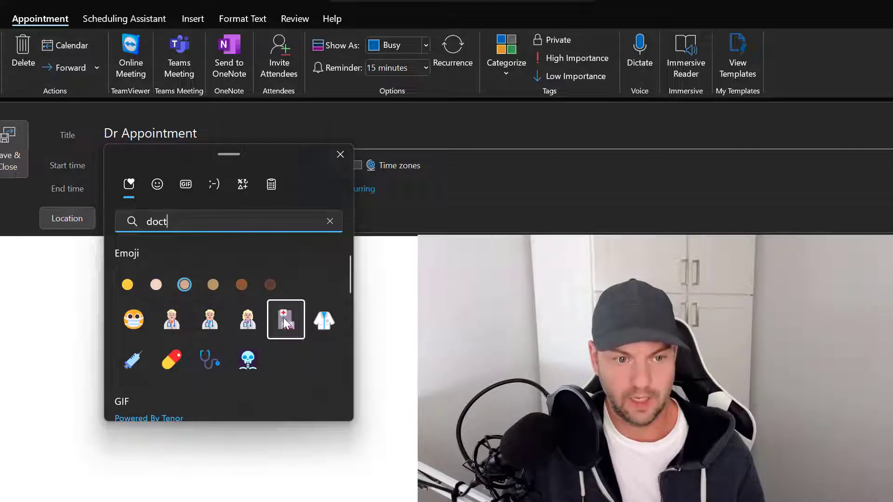
key(Escape)
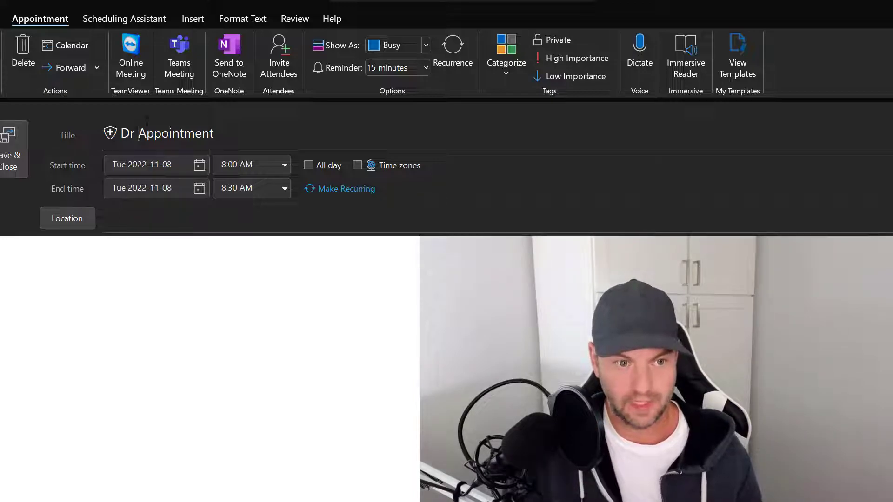
- Save and close the appointment, then reopen it to verify and close it again
click(12, 148)
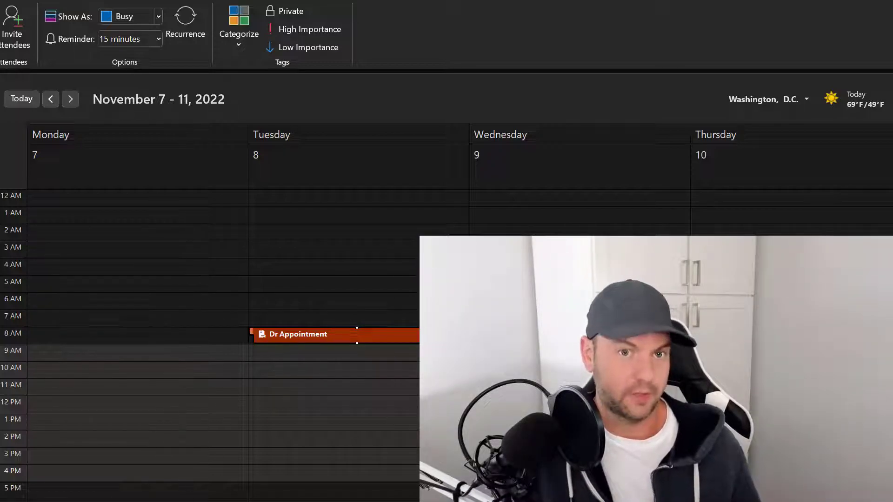
double_click(284, 333)
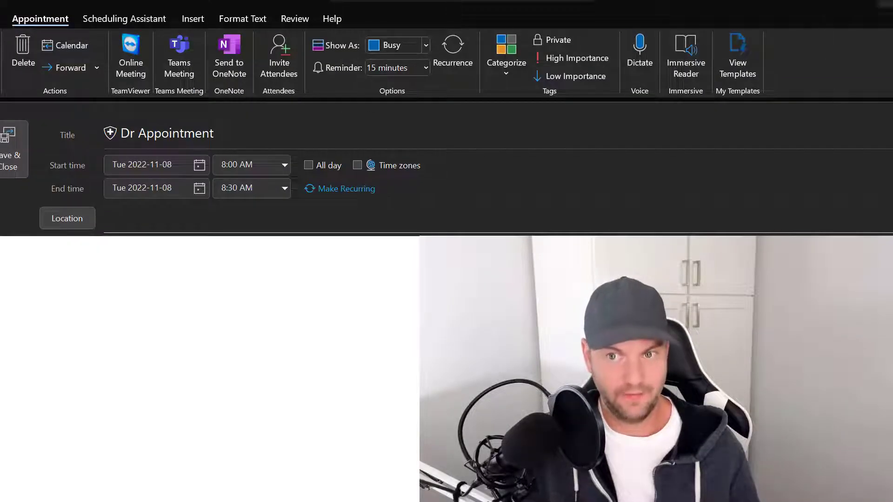
key(Escape)
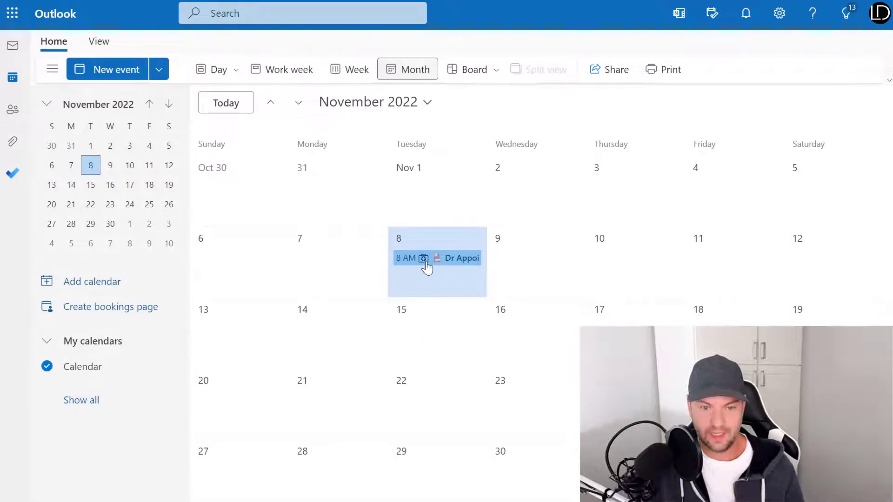
- Open the Dr Appointment event on the web and expand it to full view
click(467, 267)
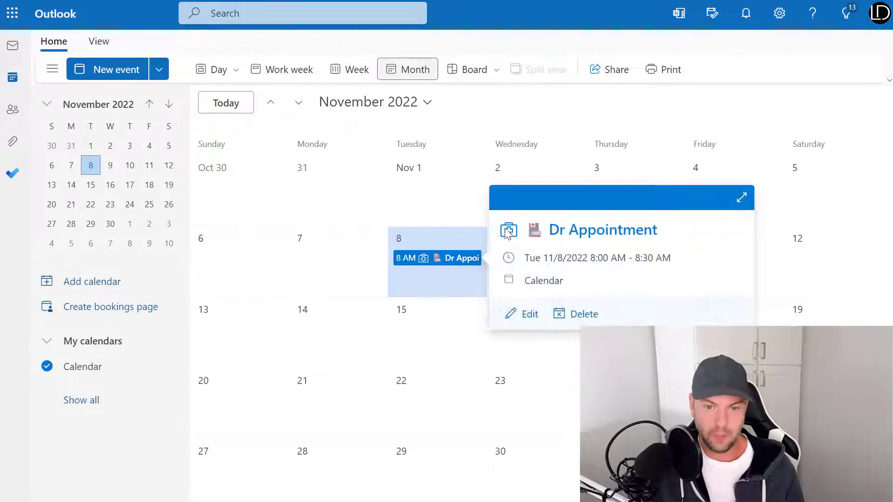
double_click(437, 258)
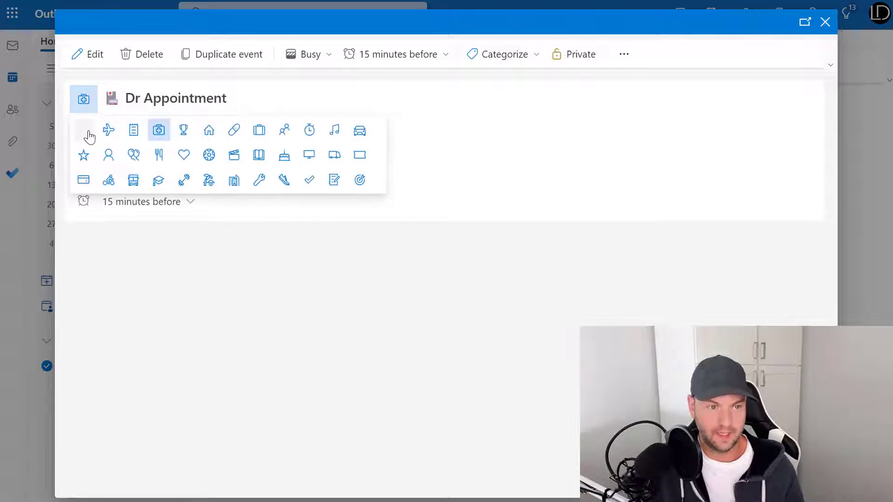
click(328, 114)
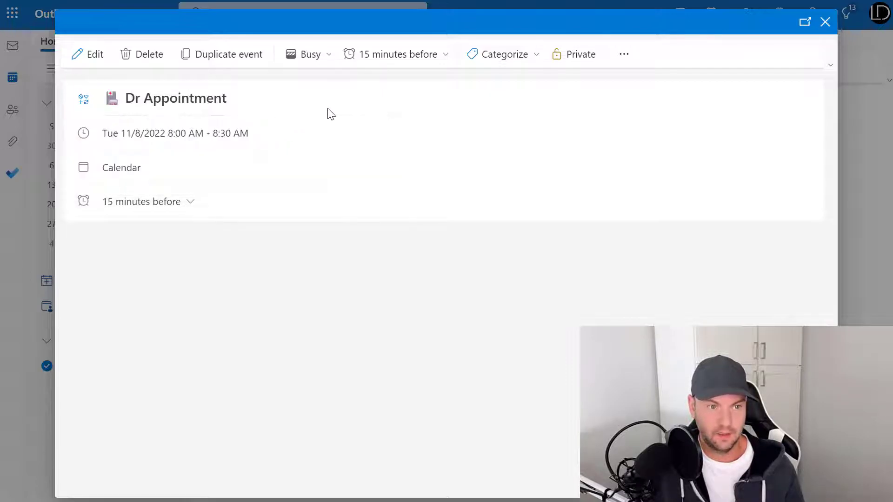
click(829, 26)
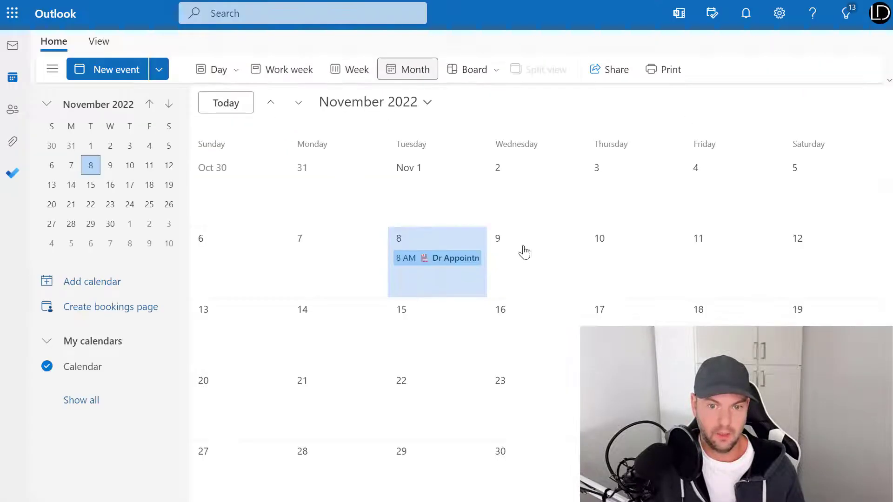
click(438, 264)
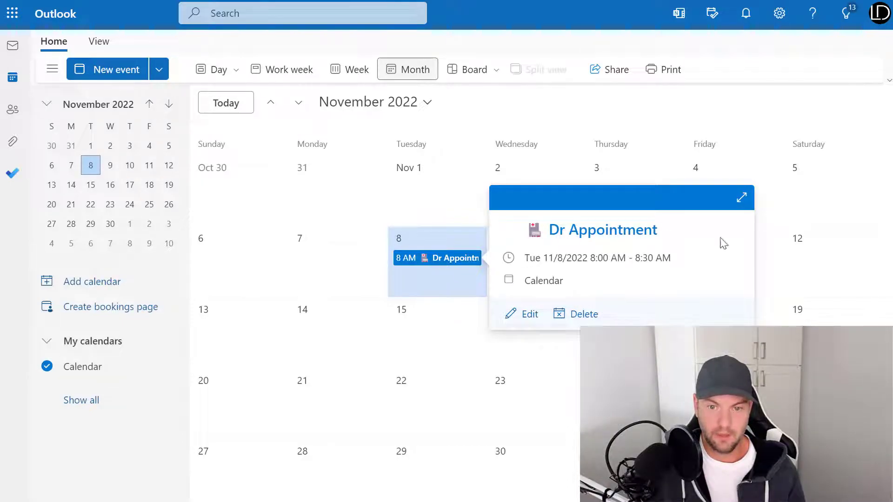
click(744, 199)
- Select the title's hospital emoji and search 'doc' in the emoji picker without inserting anything
drag(126, 98, 82, 99)
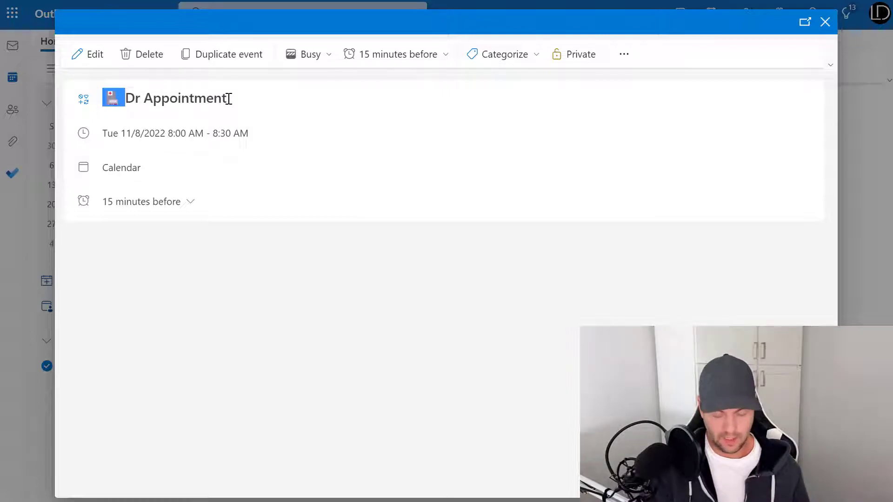
key(super+period)
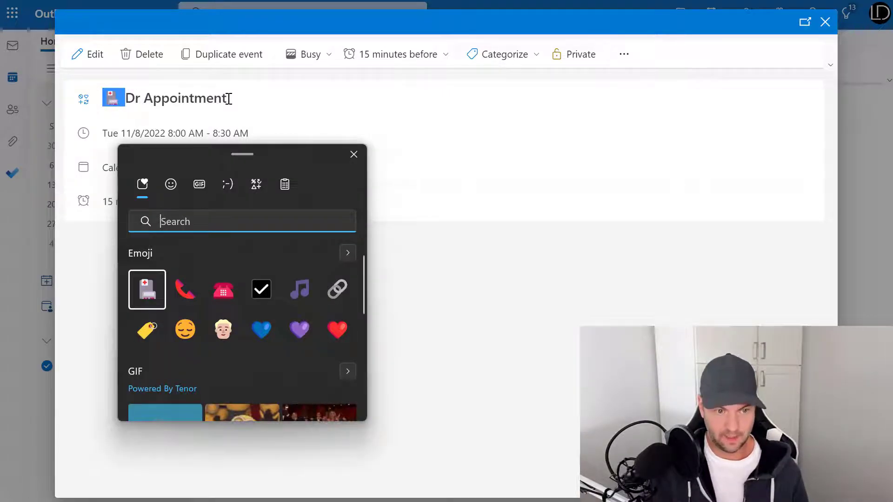
text(doc)
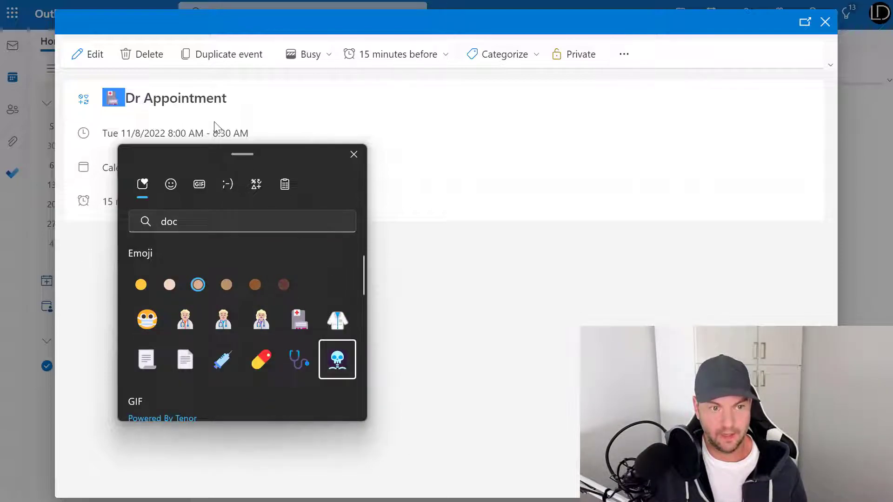
key(Escape)
drag(113, 99, 101, 103)
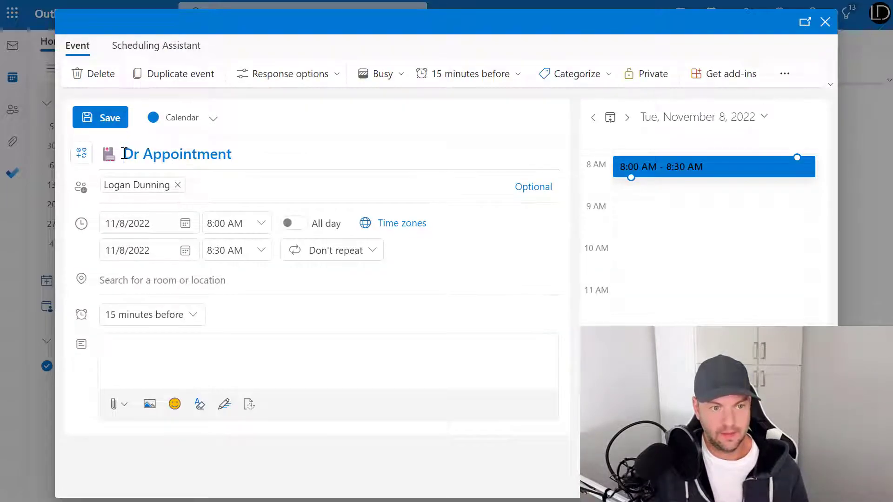
- Replace the hospital emoji with a skull emoji, add ' (X-Ray)' to the title, and save
drag(124, 154, 96, 165)
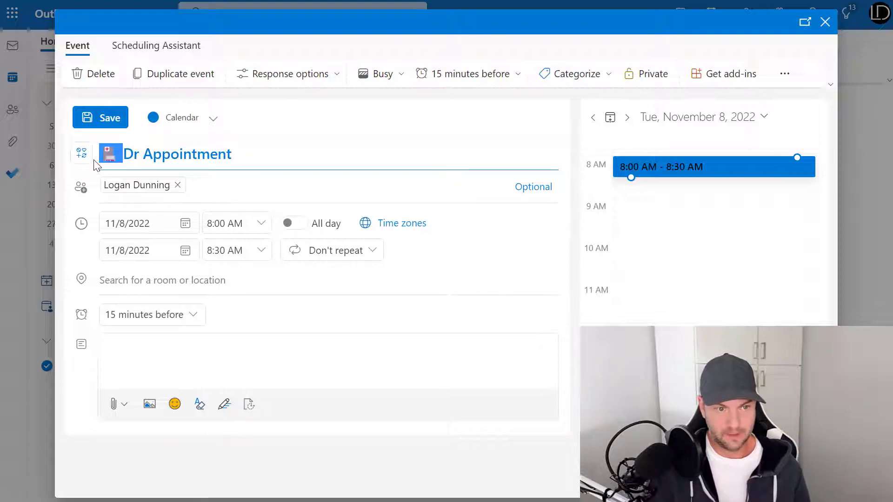
key(BackSpace)
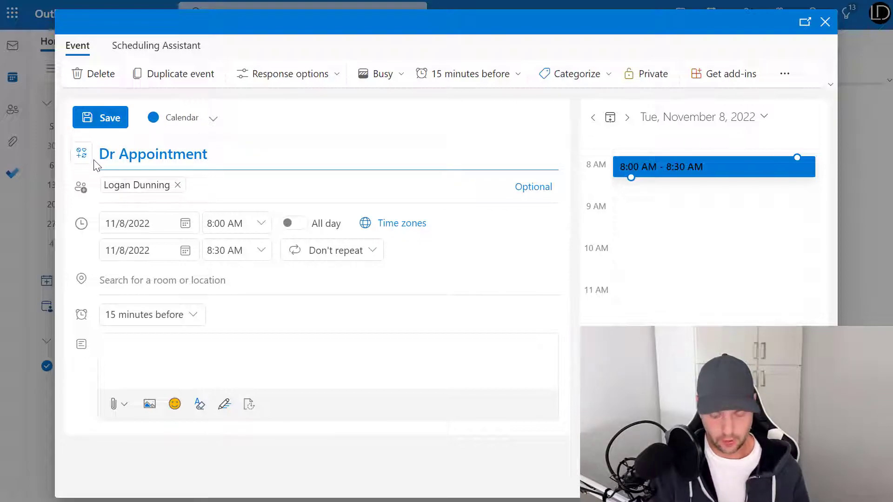
key(super+period)
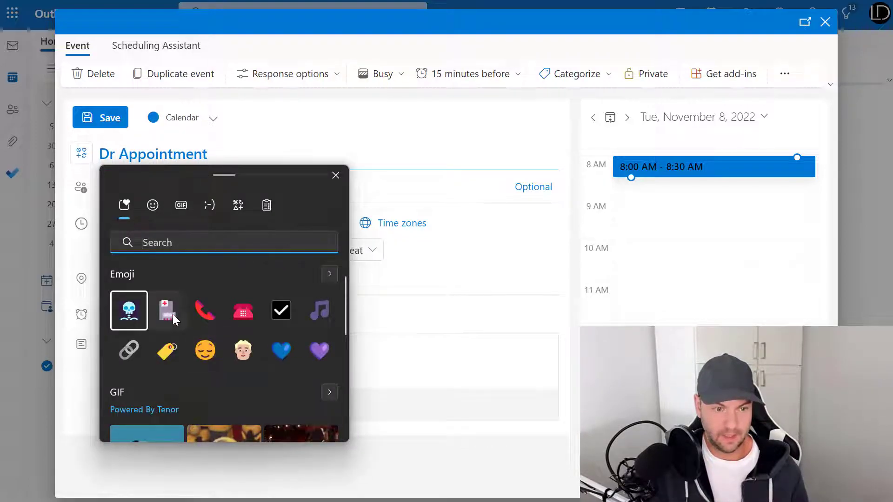
click(129, 308)
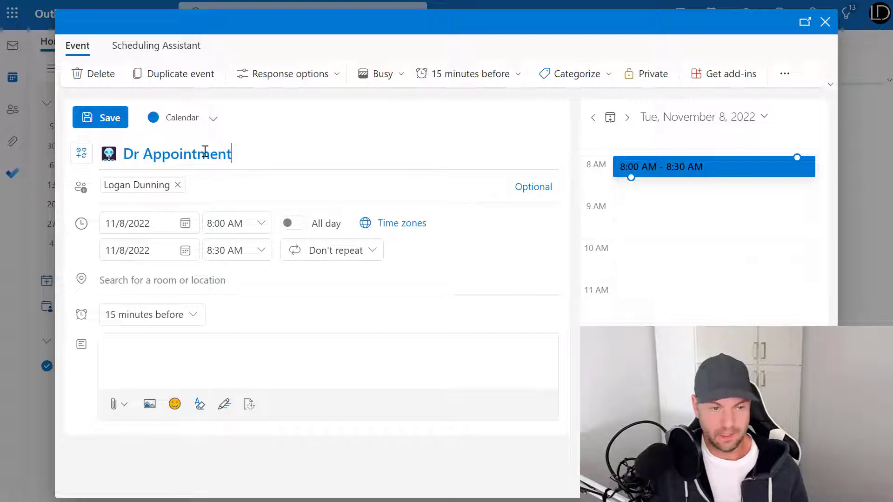
click(161, 154)
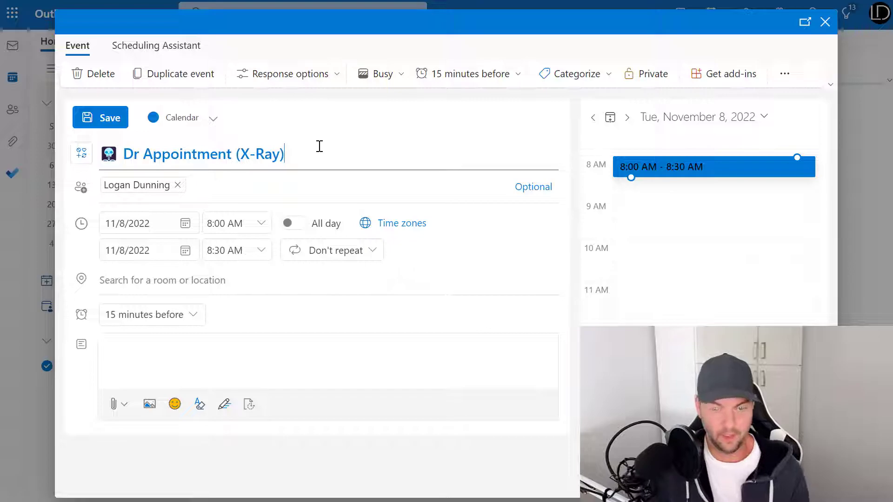
click(110, 119)
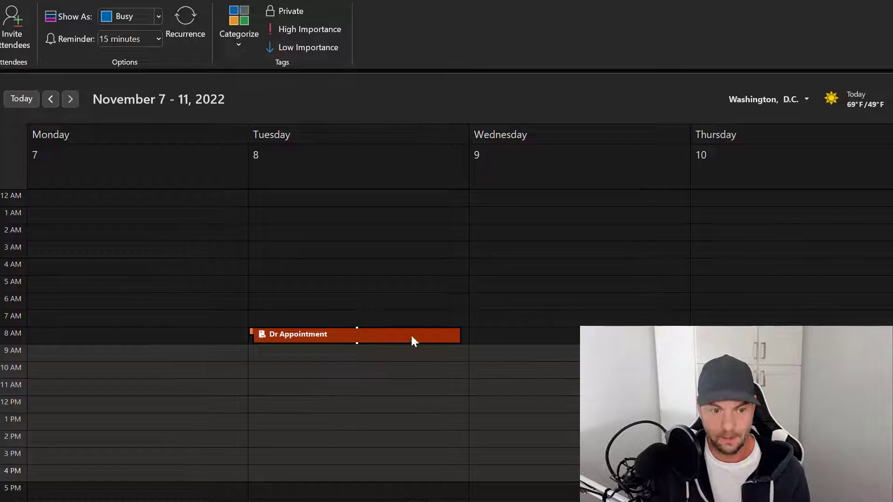
- Find the synced Dr Appointment (X-Ray) event in the desktop week view and open it
click(391, 372)
click(364, 319)
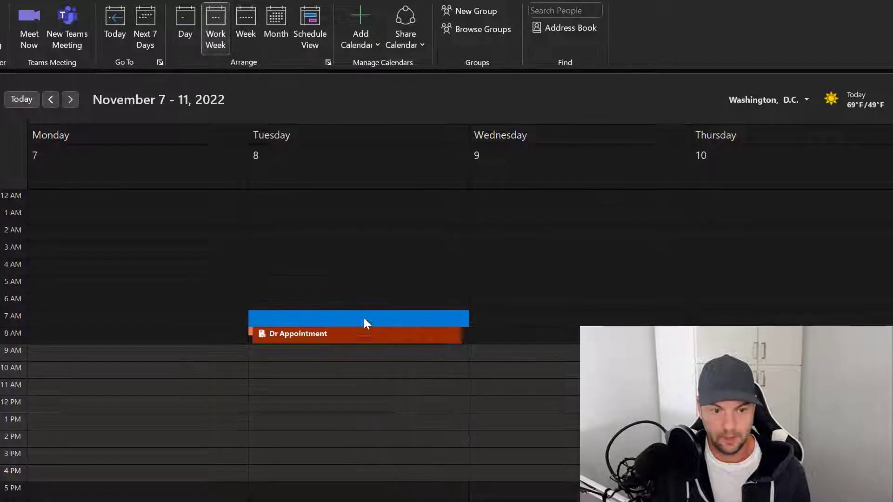
drag(358, 284, 358, 301)
click(349, 337)
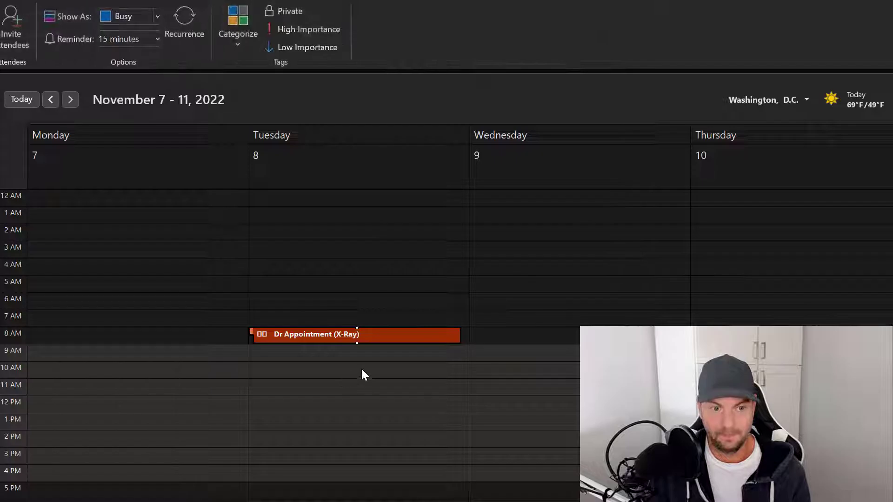
click(361, 367)
double_click(266, 336)
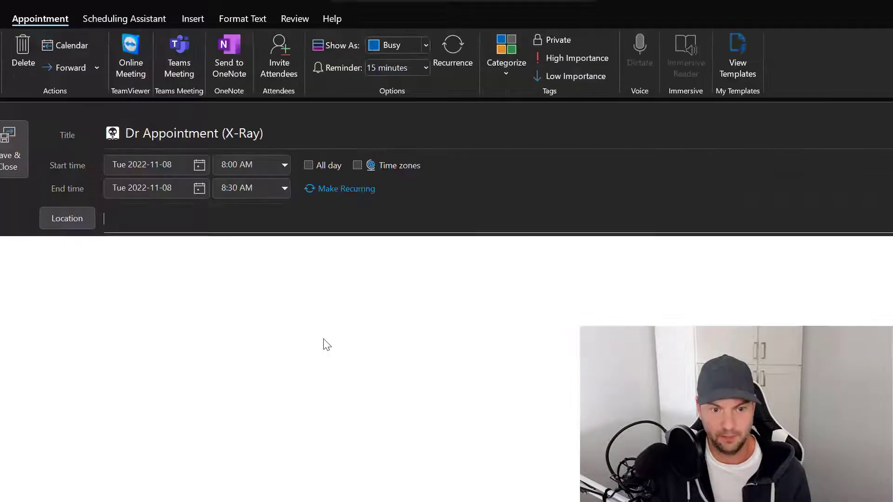
click(125, 135)
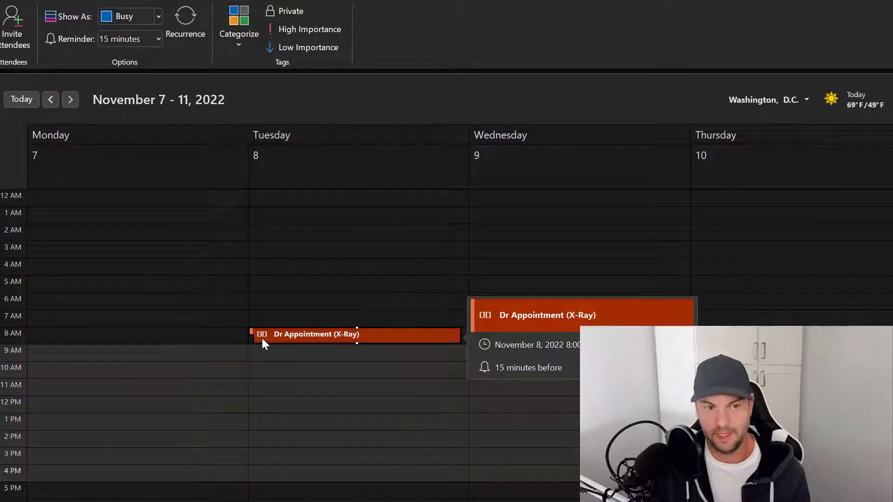
- Confirm the skull emoji leads the title, then close the appointment unchanged
double_click(307, 334)
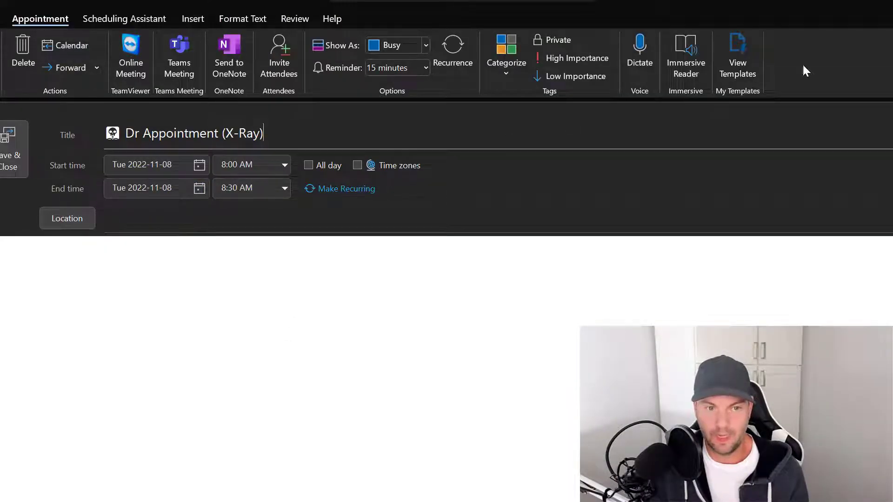
key(Home)
key(shift+Right)
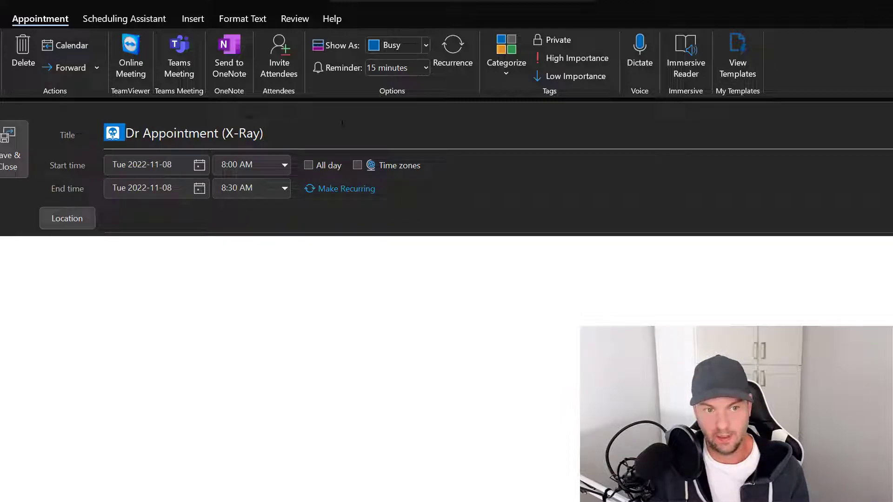
key(alt+s)
mouse_move(361, 336)
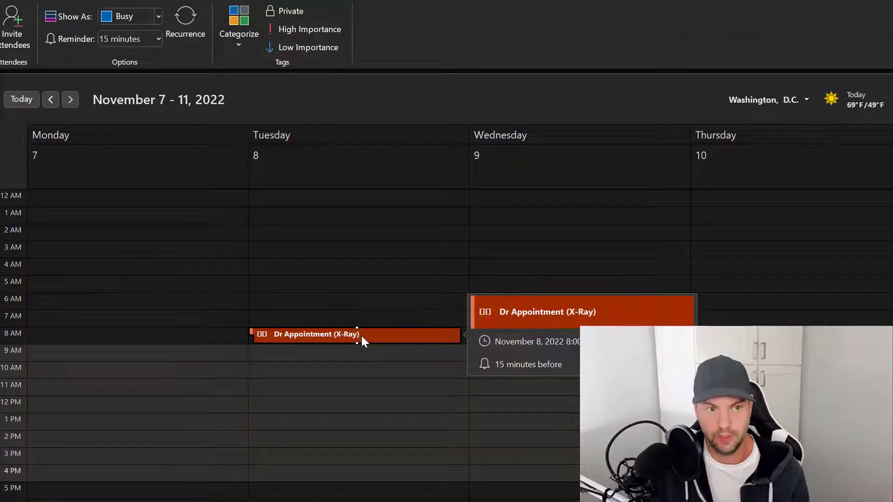